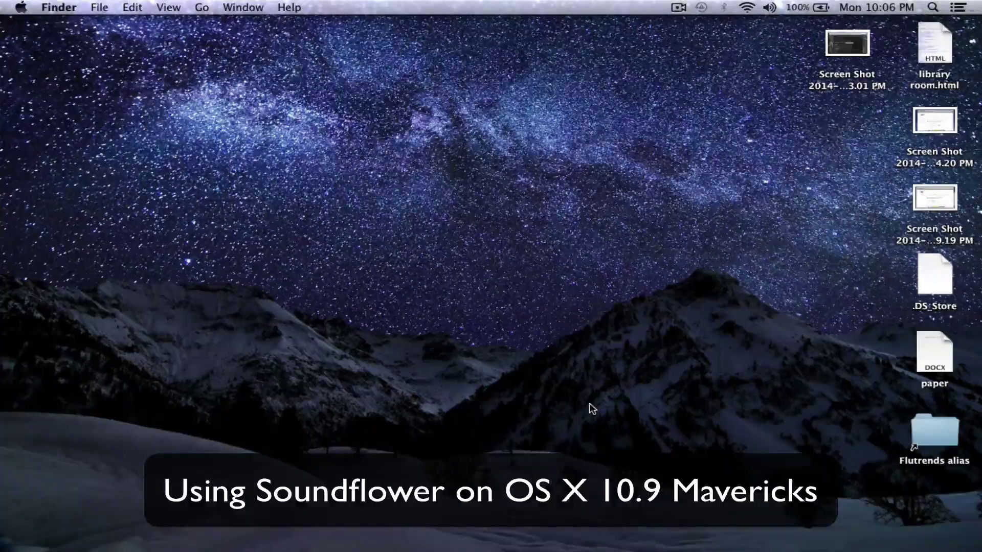
# Show the About This Mac overview from the Apple menu, revealing OS X 10.9.2.
pyautogui.click(41, 7)
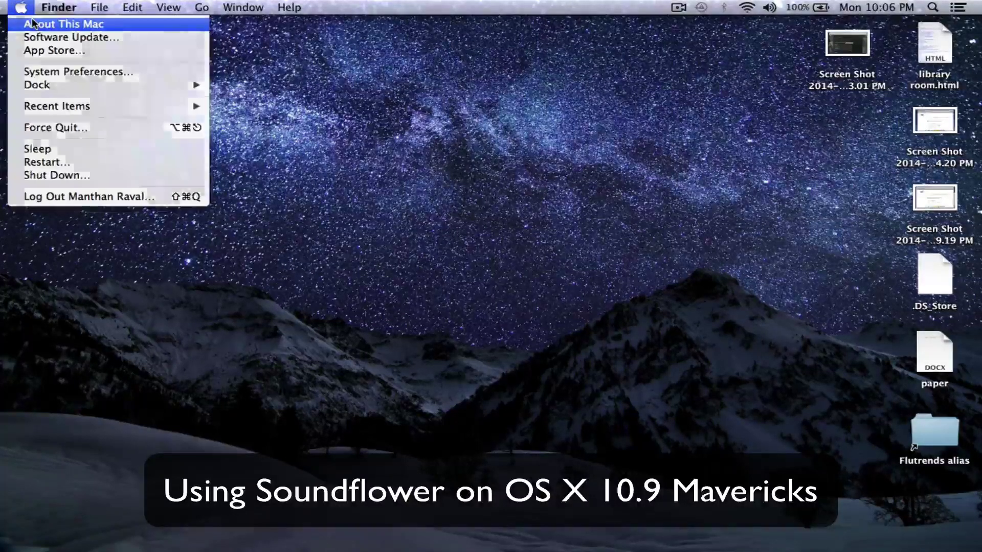
pyautogui.click(32, 23)
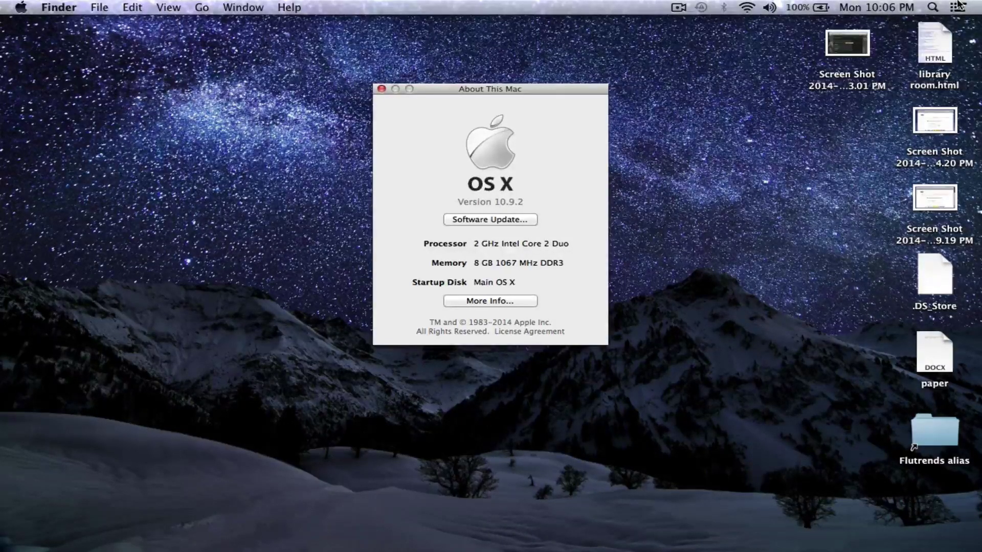
# Show Audio MIDI Setup's Audio Devices window with Soundflower (2ch) and (64ch), arranged beside About This Mac.
pyautogui.click(713, 312)
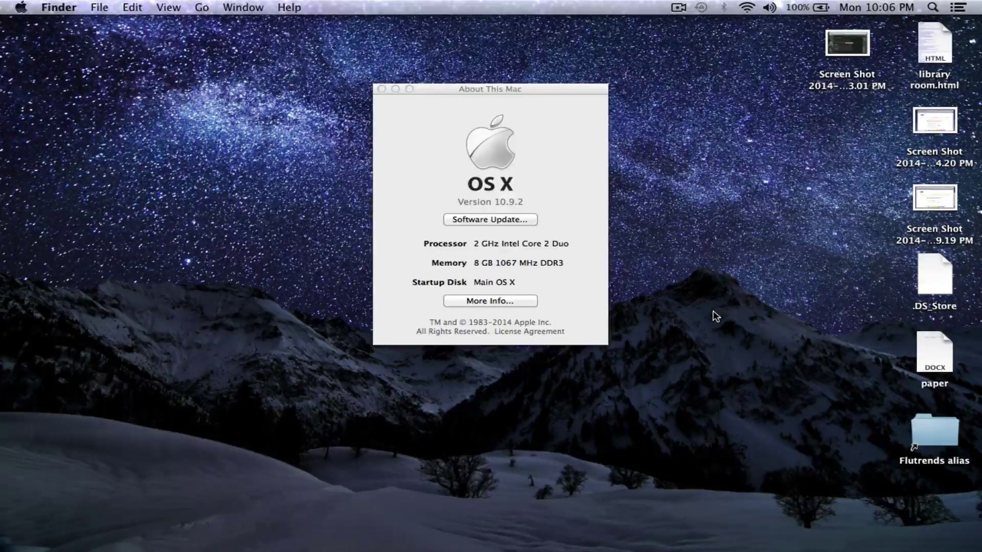
pyautogui.moveTo(535, 91); pyautogui.dragTo(463, 95)
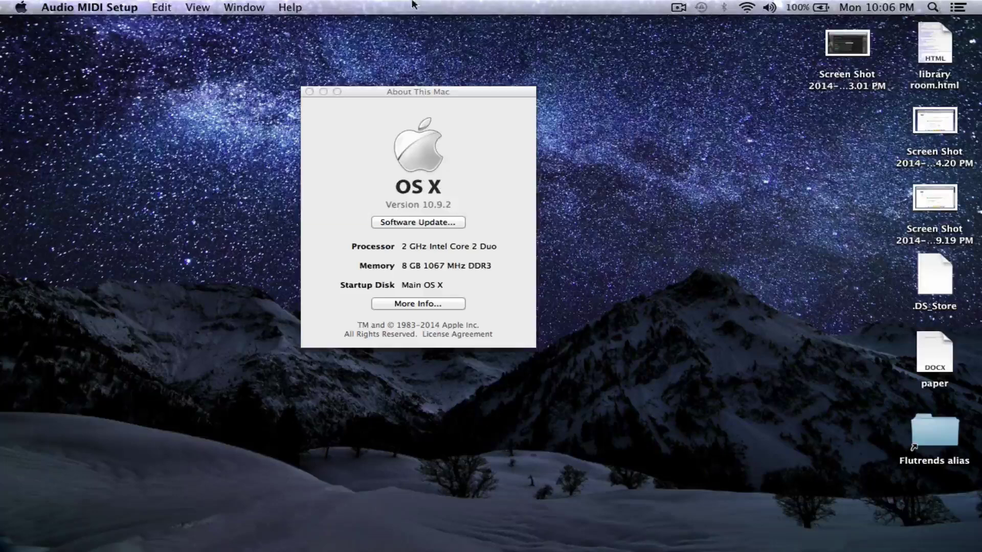
pyautogui.click(246, 7)
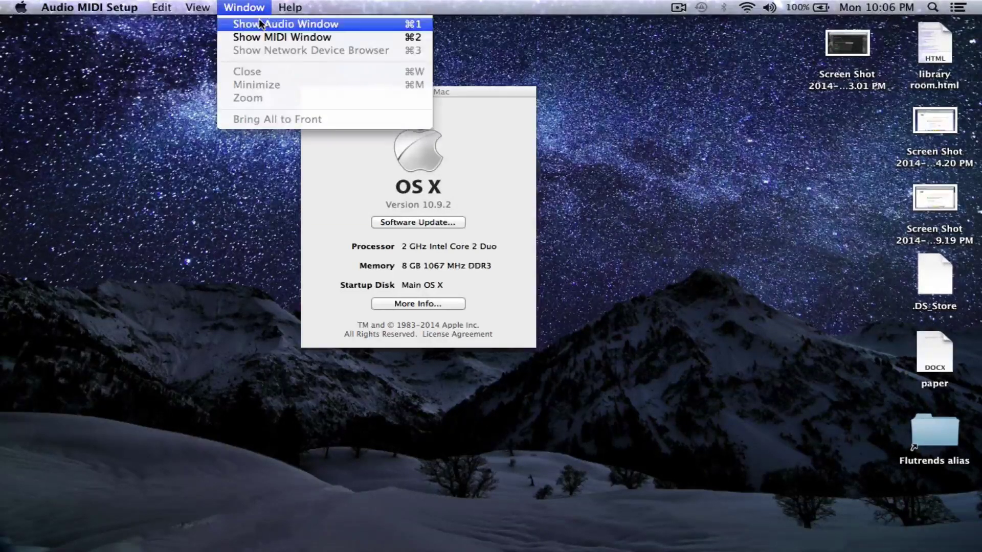
pyautogui.click(259, 23)
pyautogui.moveTo(455, 91); pyautogui.dragTo(165, 23)
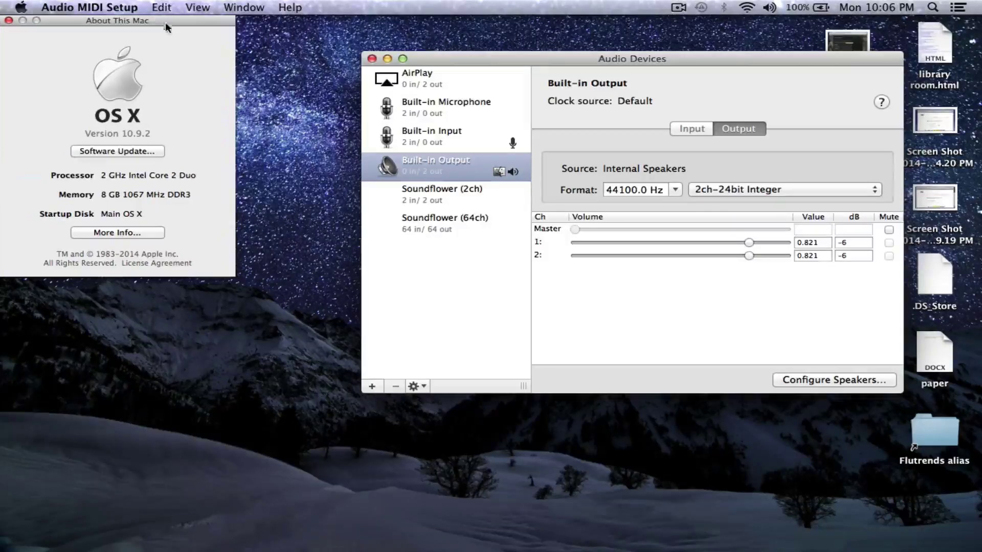
pyautogui.click(473, 273)
pyautogui.moveTo(464, 57); pyautogui.dragTo(376, 67)
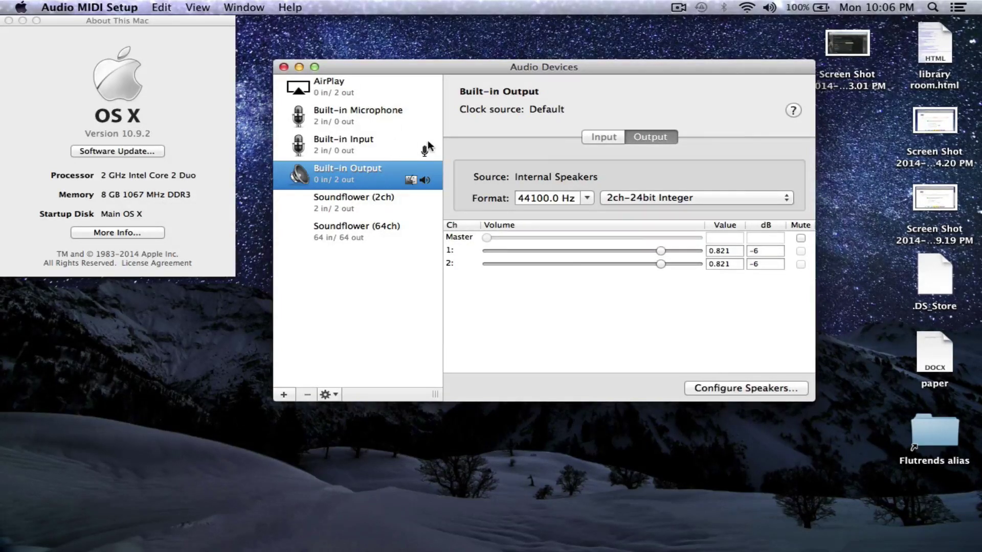
pyautogui.click(651, 551)
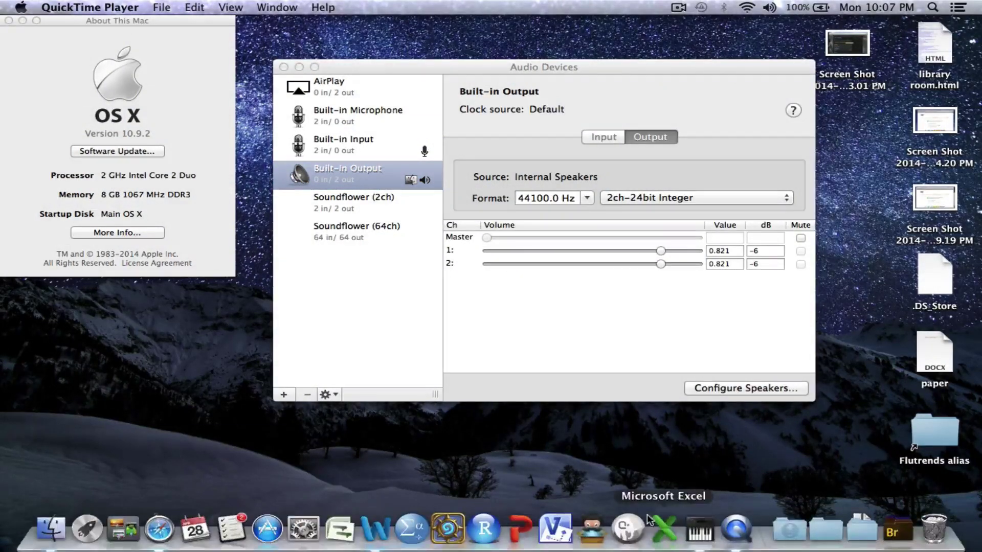
# Start a new QuickTime screen recording session and move its panel above the device list.
pyautogui.click(144, 6)
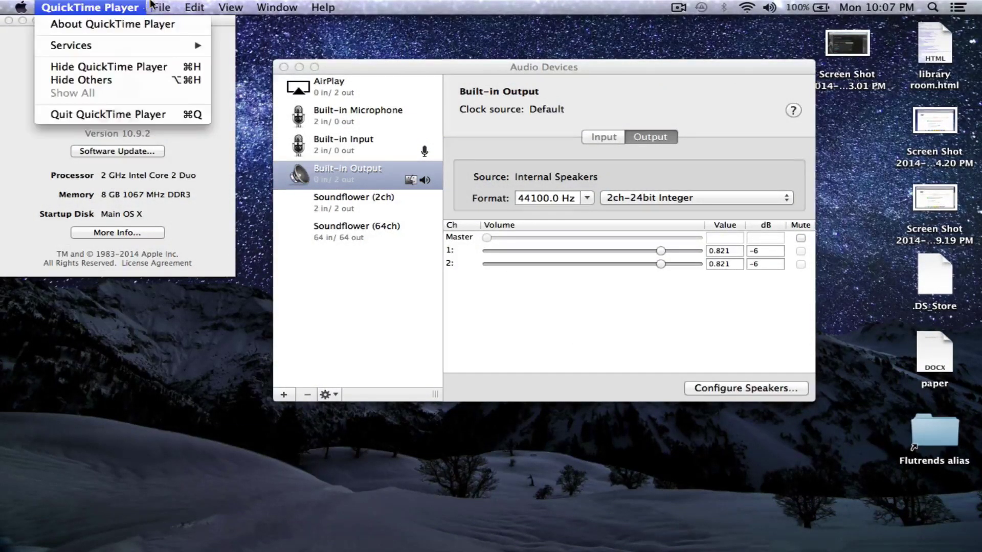
pyautogui.moveTo(161, 7)
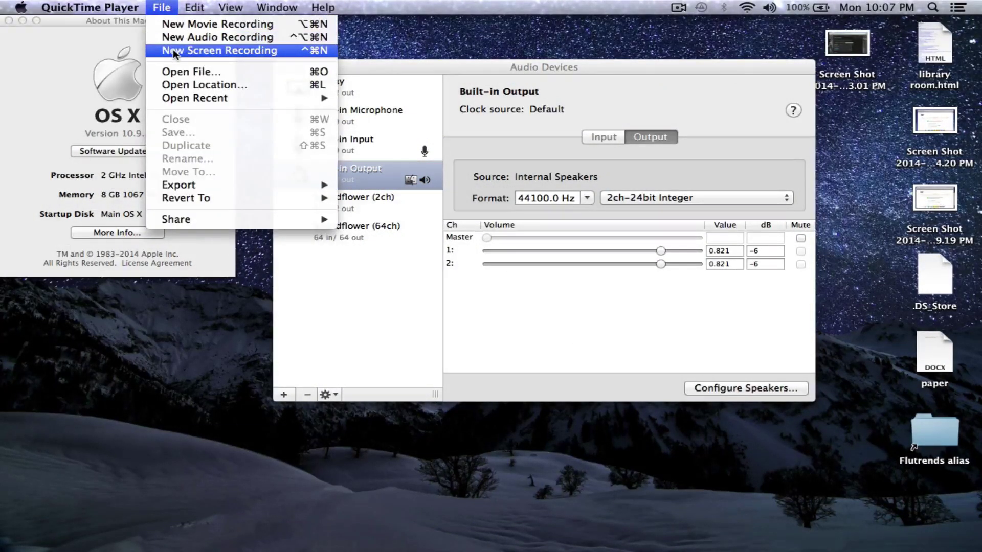
pyautogui.click(174, 50)
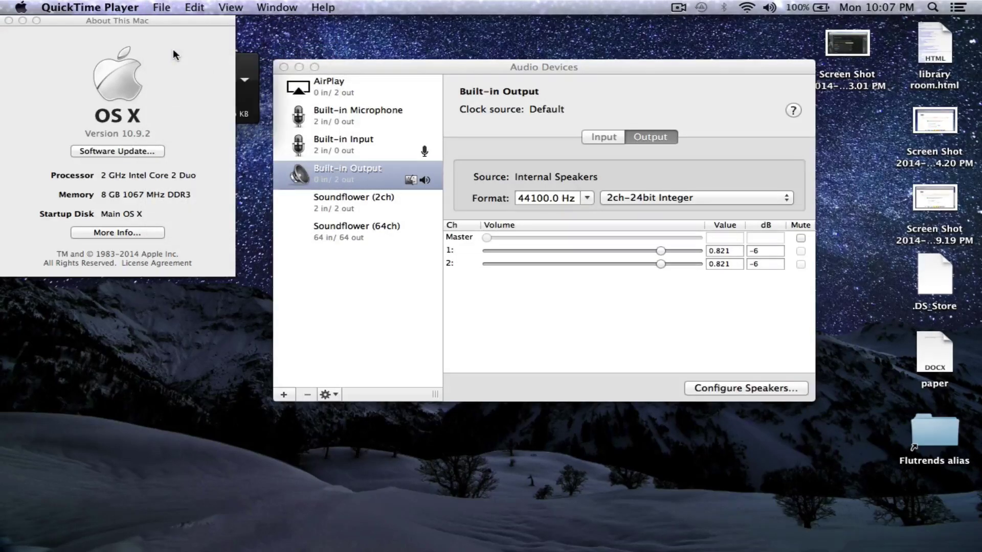
pyautogui.moveTo(247, 63); pyautogui.dragTo(486, 63)
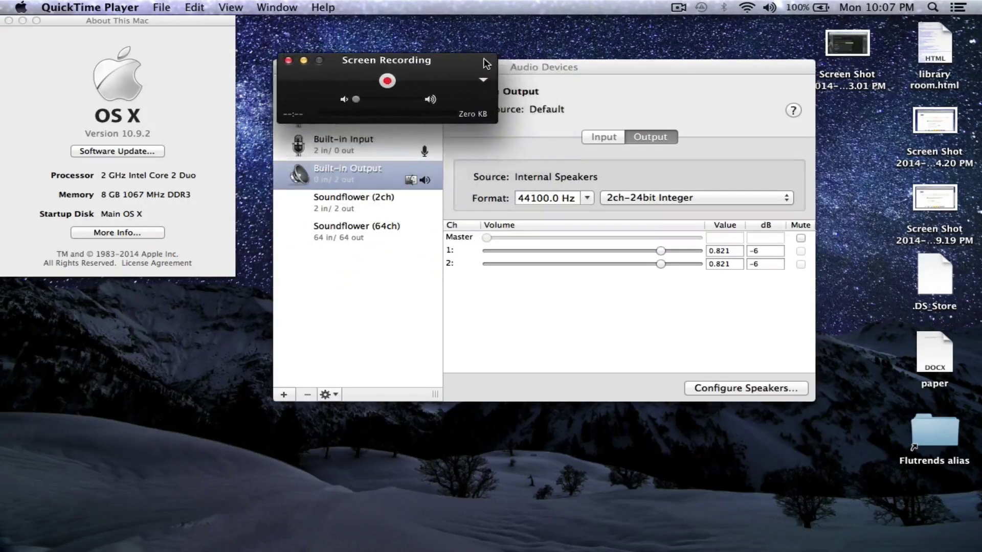
# Close the About This Mac overview and park the recording panel in the top-left corner.
pyautogui.click(9, 20)
pyautogui.moveTo(369, 60); pyautogui.dragTo(137, 42)
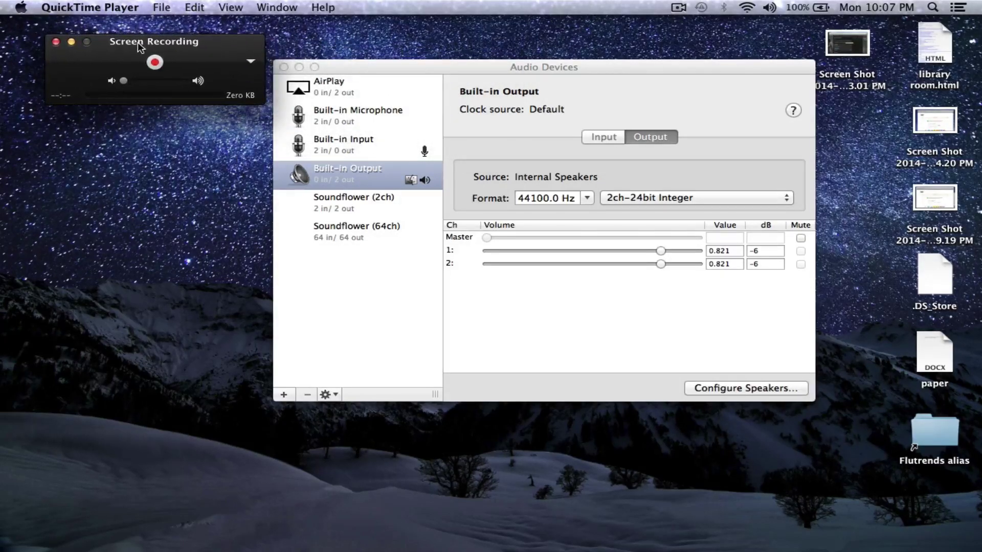
pyautogui.click(250, 64)
pyautogui.click(284, 394)
# Create an Aggregate Device from Built-in Microphone and Soundflower (2ch), giving 4 in / 2 out.
pyautogui.click(358, 411)
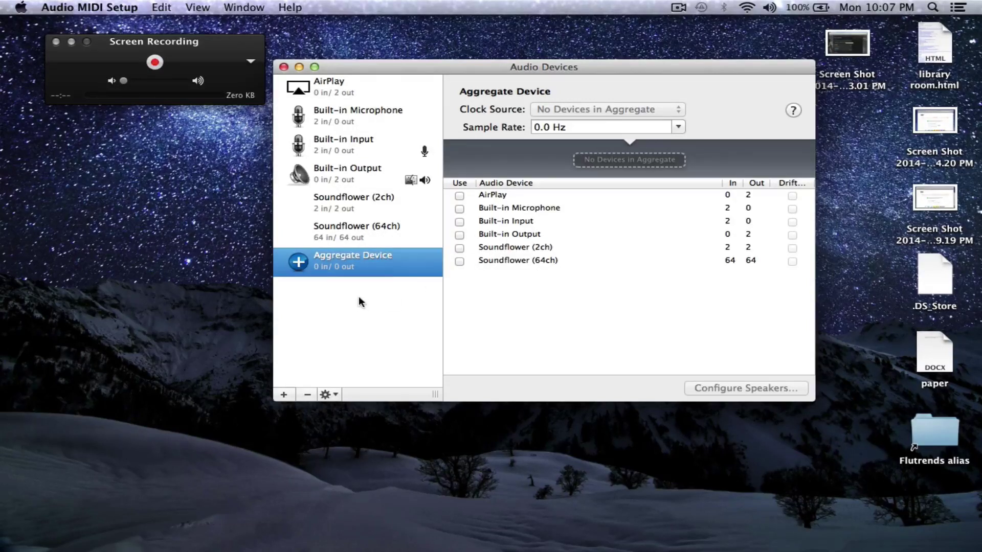
pyautogui.click(460, 208)
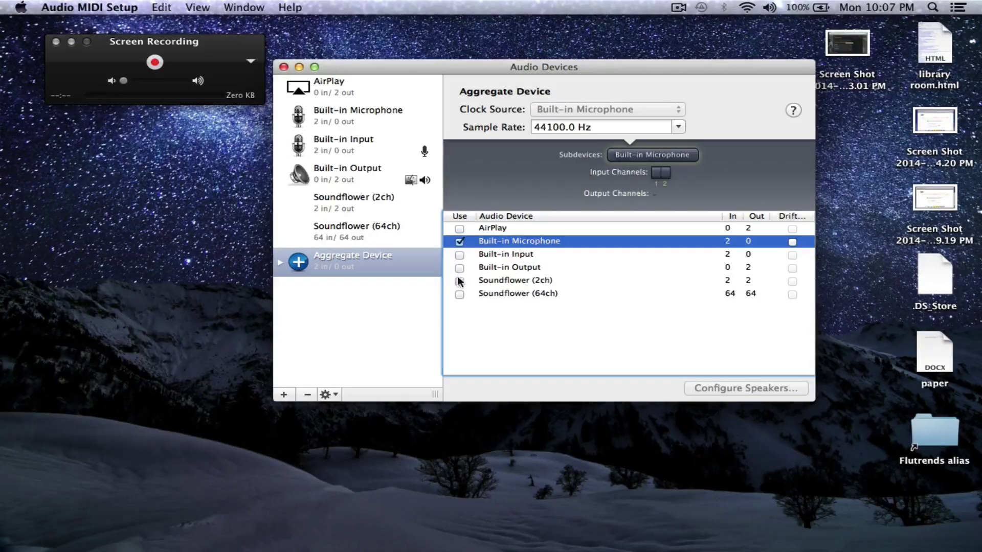
pyautogui.click(460, 282)
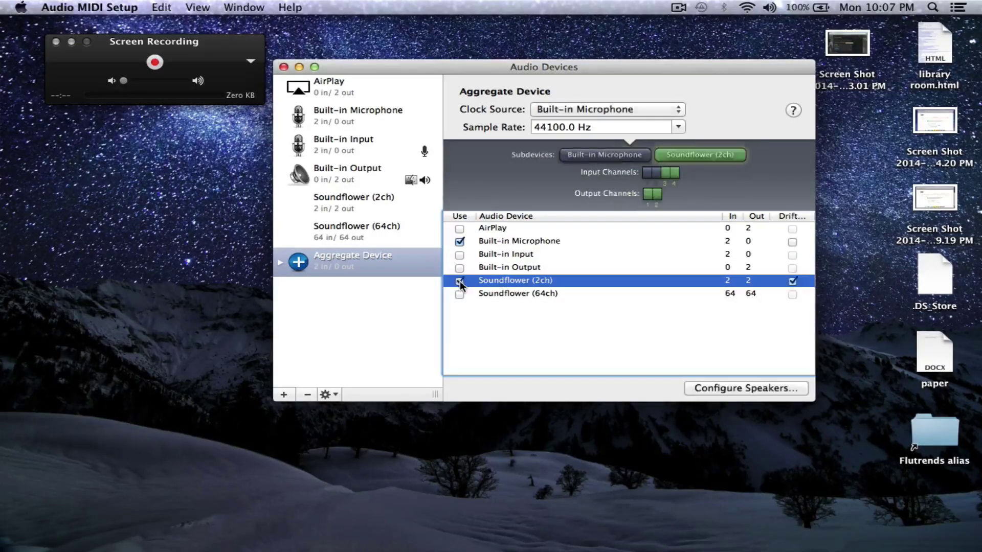
pyautogui.click(487, 324)
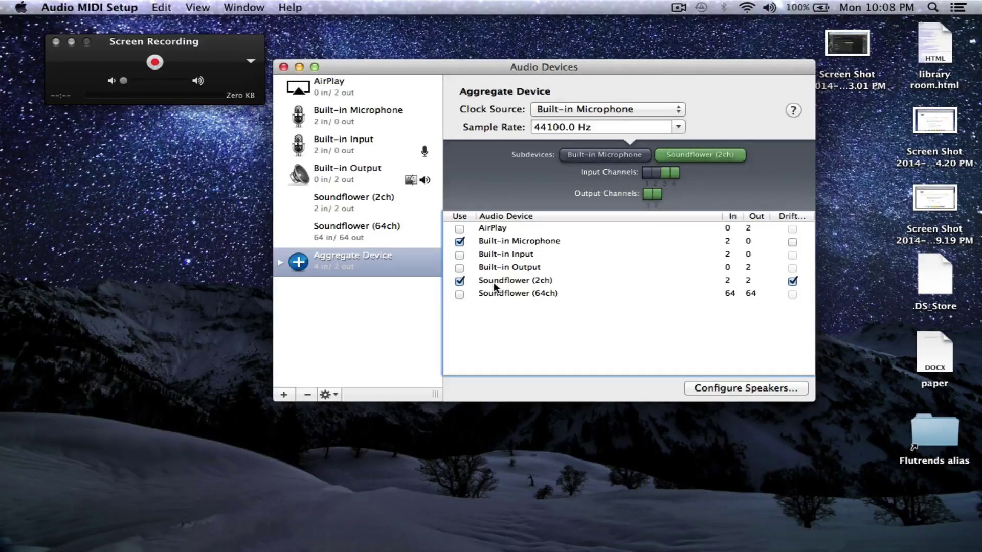
pyautogui.click(285, 394)
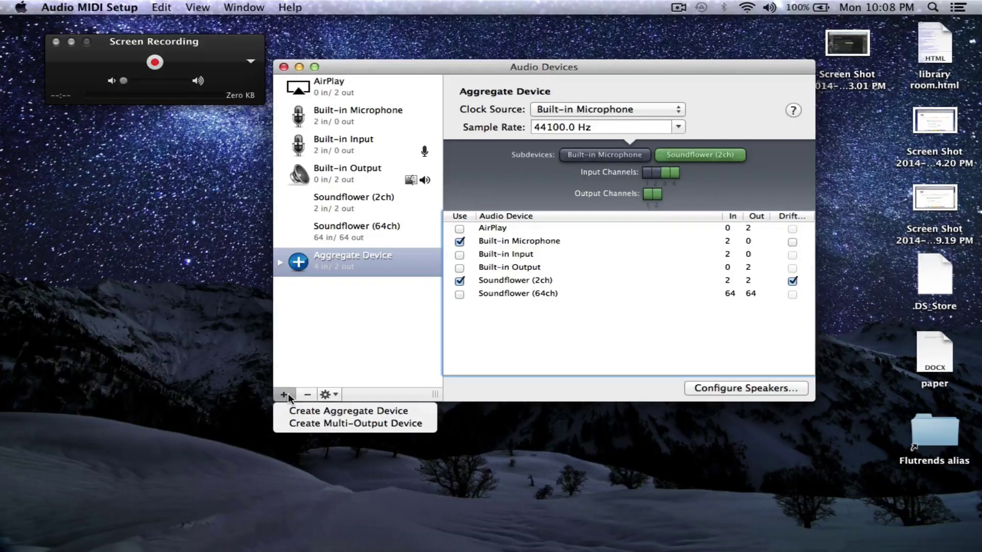
# Create a Multi-Output Device sending to Built-in Output and Soundflower (2ch), then select it.
pyautogui.click(340, 424)
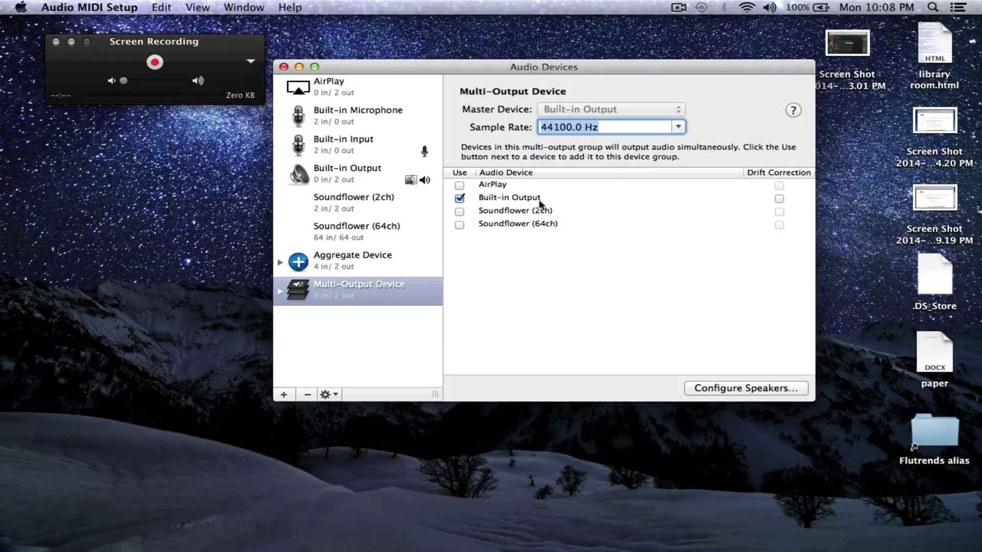
pyautogui.click(460, 211)
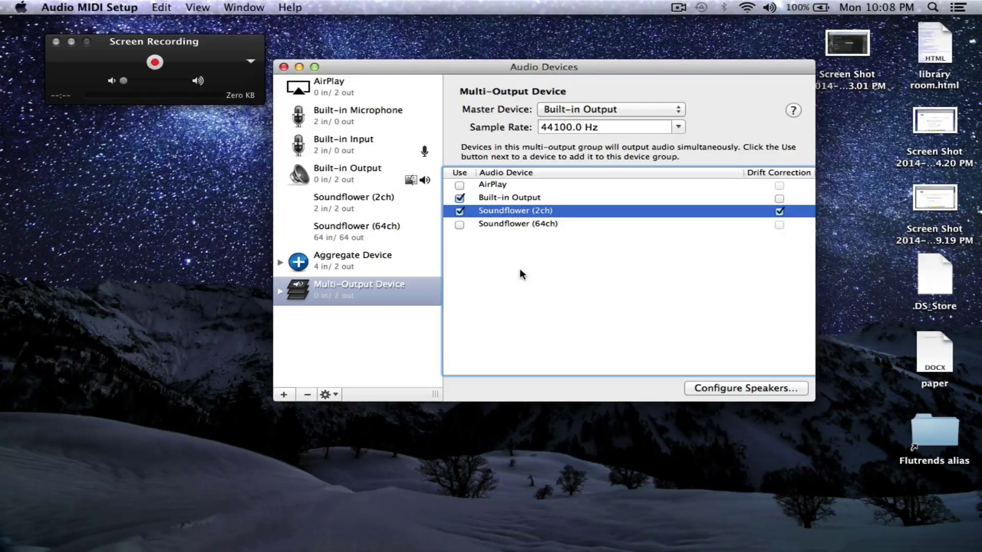
pyautogui.click(342, 288)
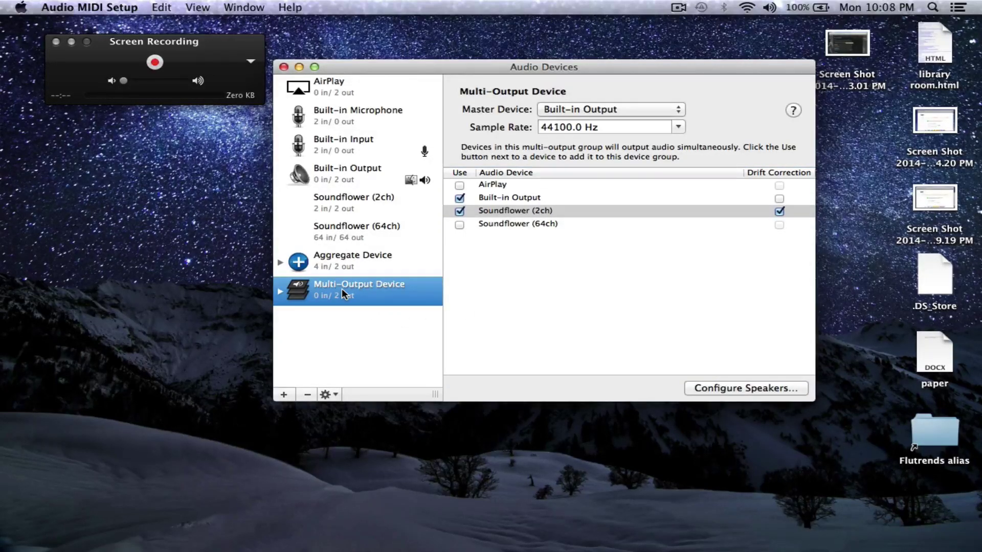
# Make the Multi-Output Device the Mac's sound output and select its Soundflower (2ch) entry.
pyautogui.rightClick(341, 289)
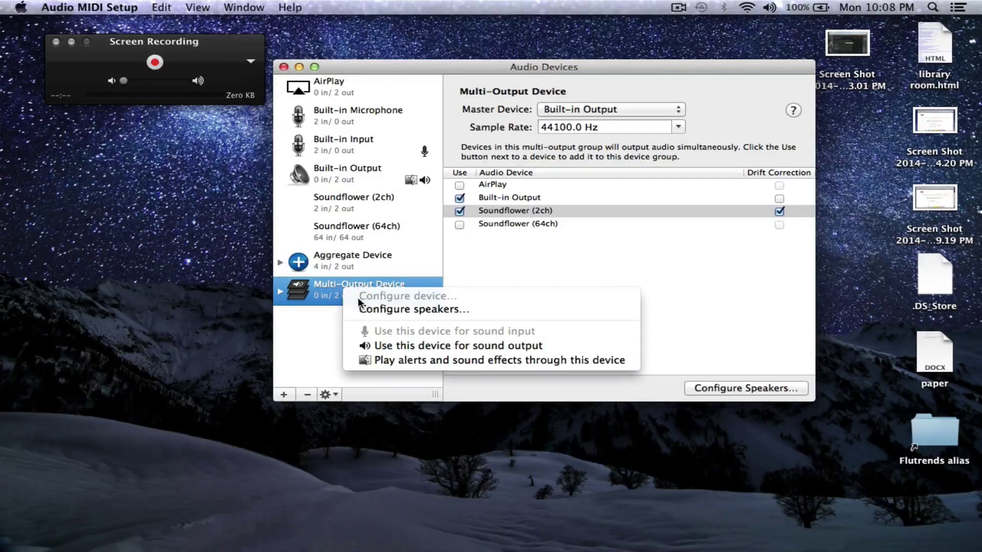
pyautogui.click(419, 346)
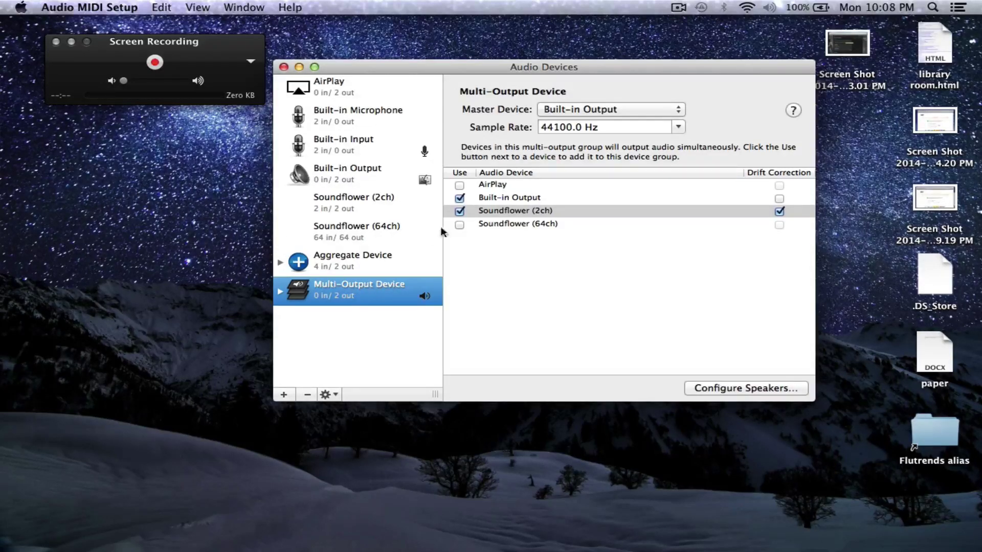
pyautogui.click(526, 213)
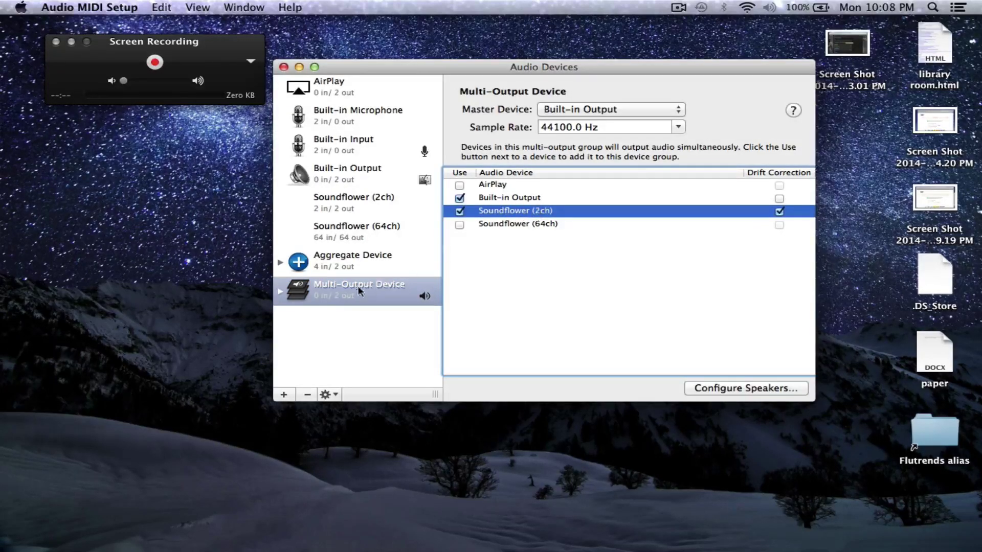
# Compare the Aggregate and Multi-Output Device settings, ending on the Aggregate Device.
pyautogui.click(352, 261)
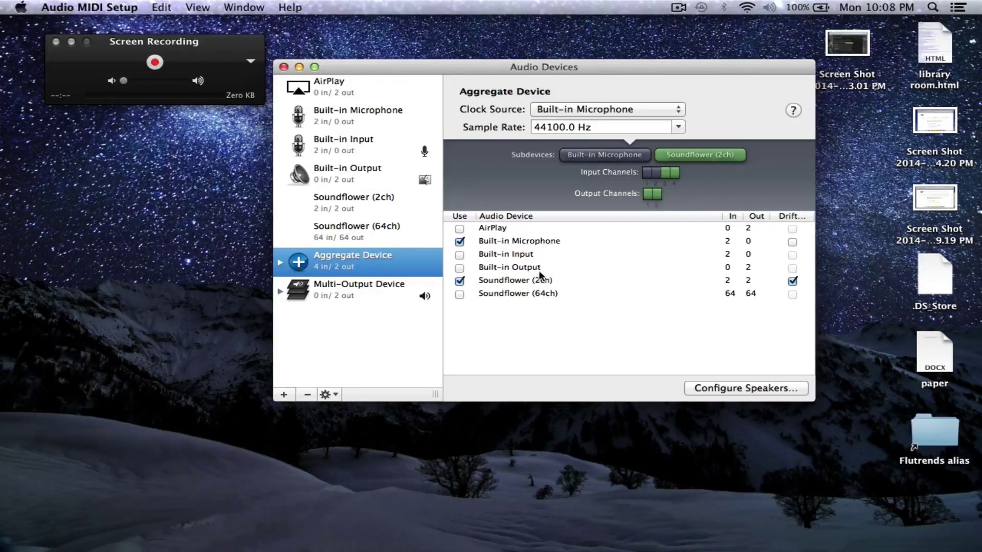
pyautogui.click(368, 295)
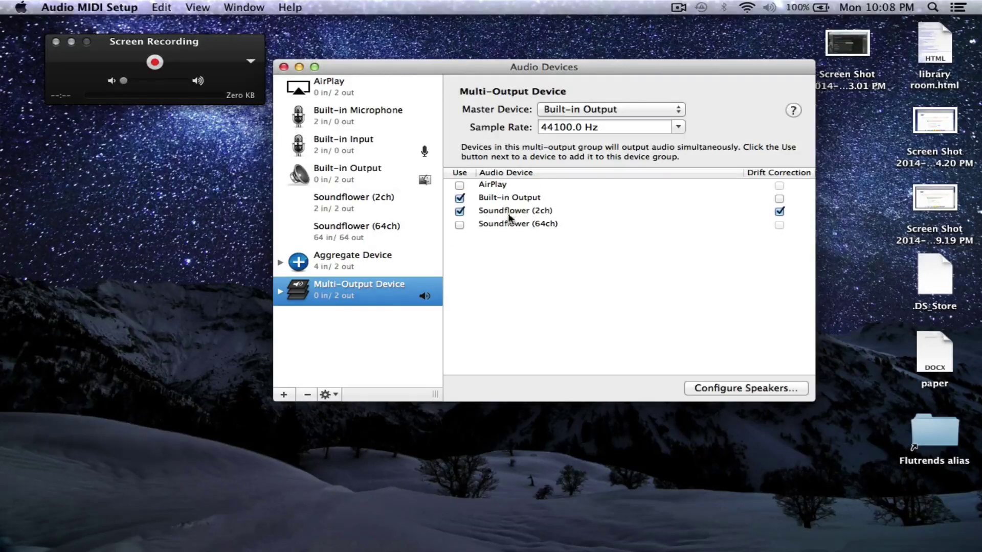
pyautogui.click(521, 212)
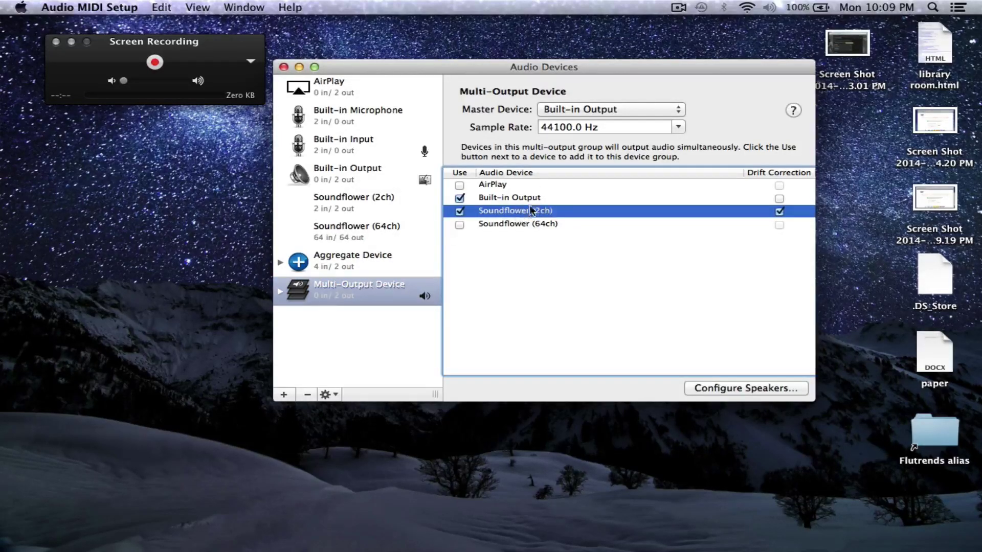
pyautogui.click(385, 258)
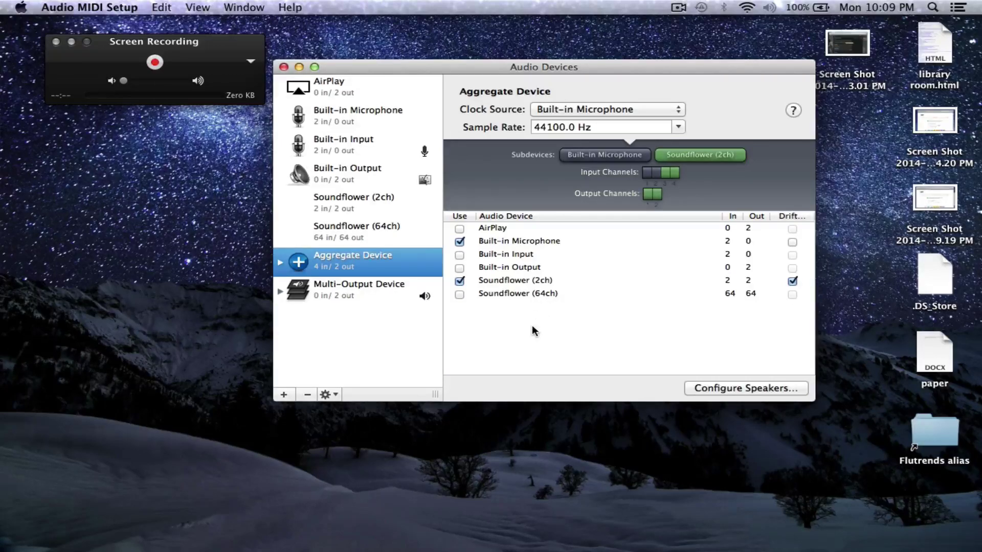
pyautogui.moveTo(204, 43); pyautogui.dragTo(192, 114)
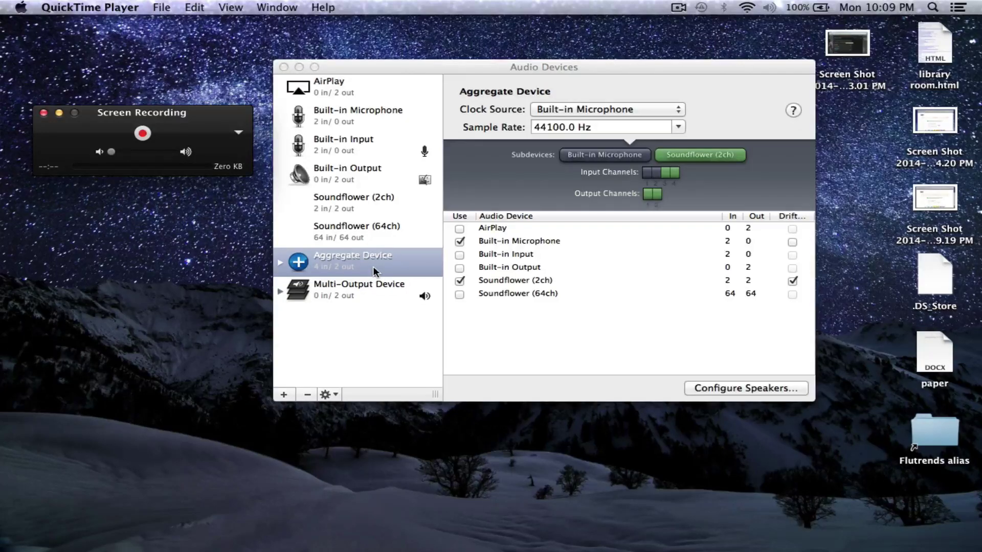
# Switch the screen recording's microphone from Soundflower (2ch) to Aggregate Device and confirm it.
pyautogui.click(239, 134)
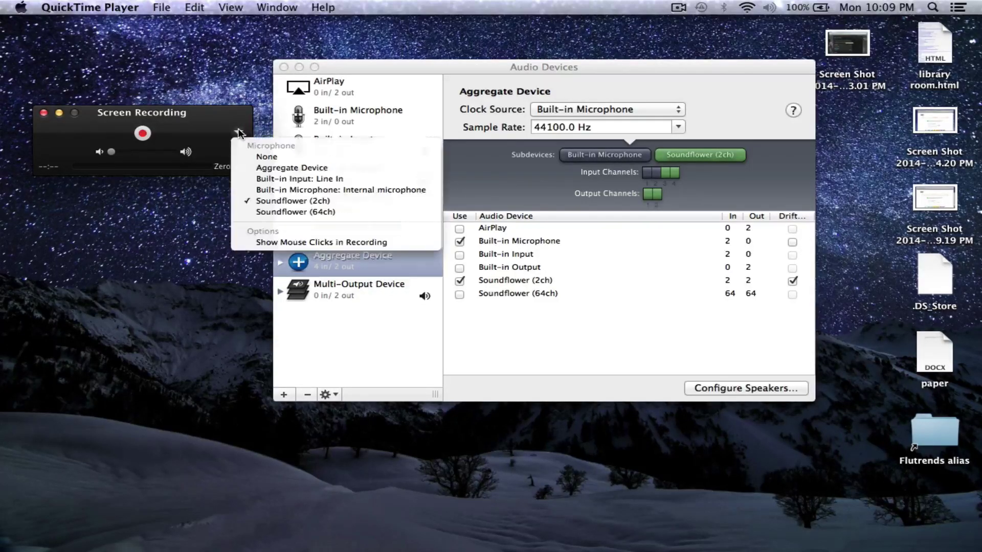
pyautogui.click(294, 168)
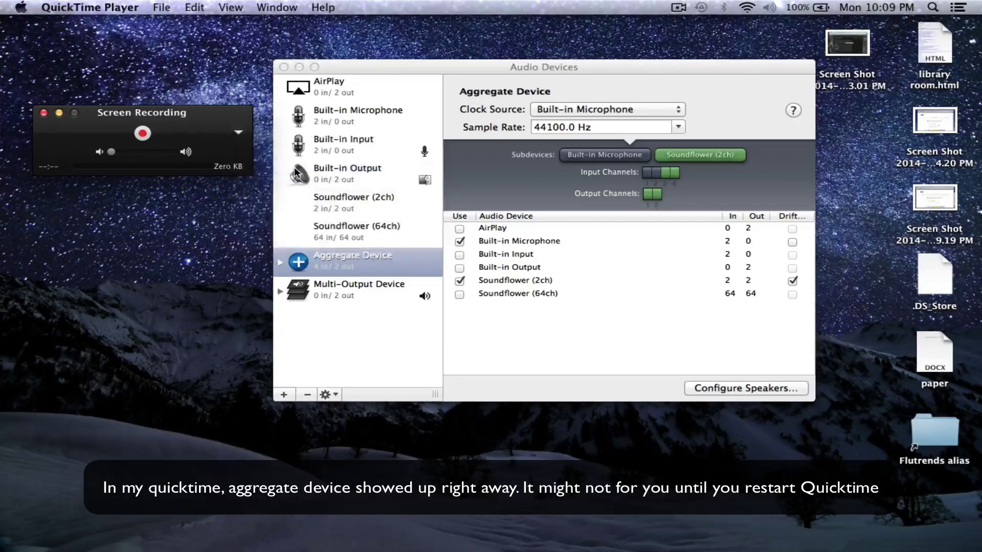
pyautogui.click(239, 132)
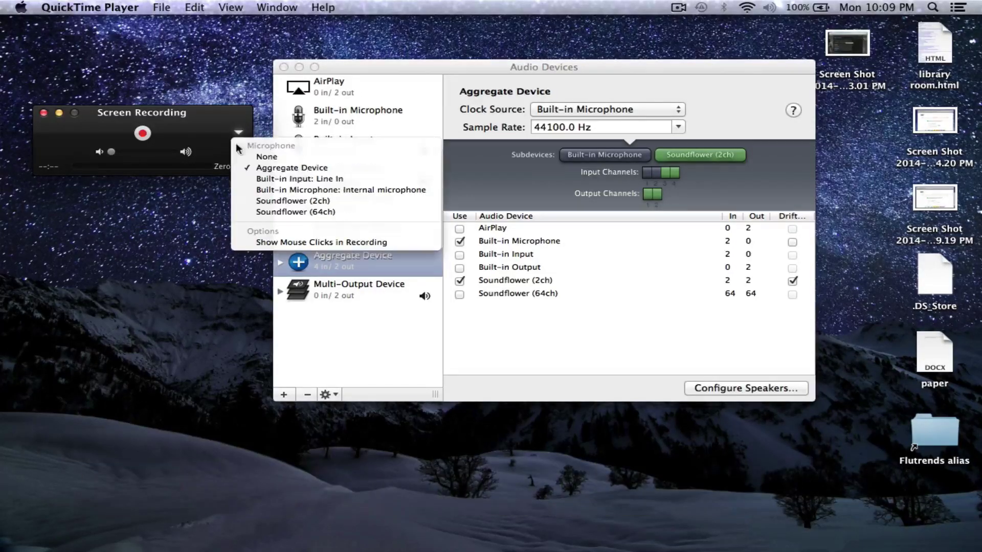
pyautogui.click(208, 134)
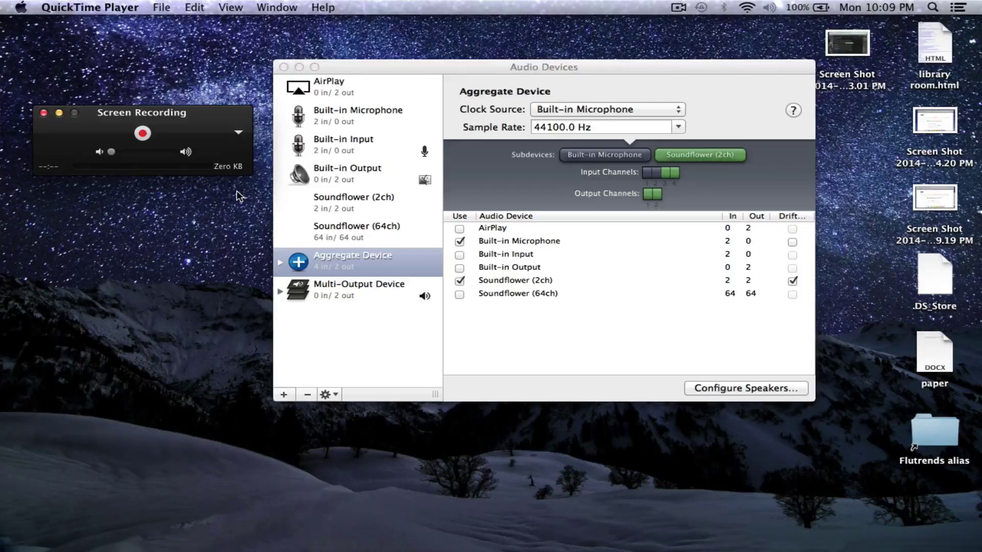
pyautogui.moveTo(200, 117); pyautogui.dragTo(218, 92)
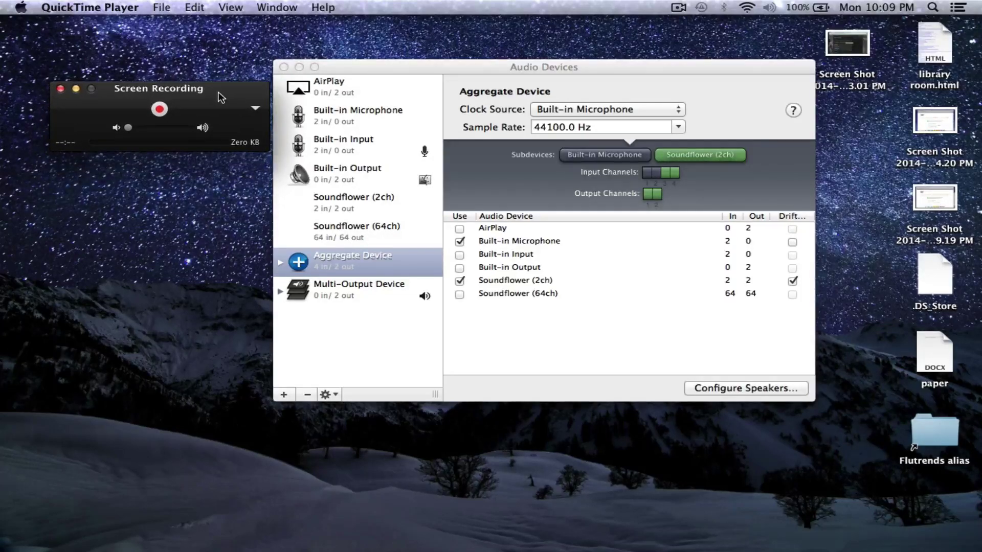
# Choose 'Use this device for sound input' on the Aggregate Device.
pyautogui.click(89, 7)
pyautogui.click(307, 260)
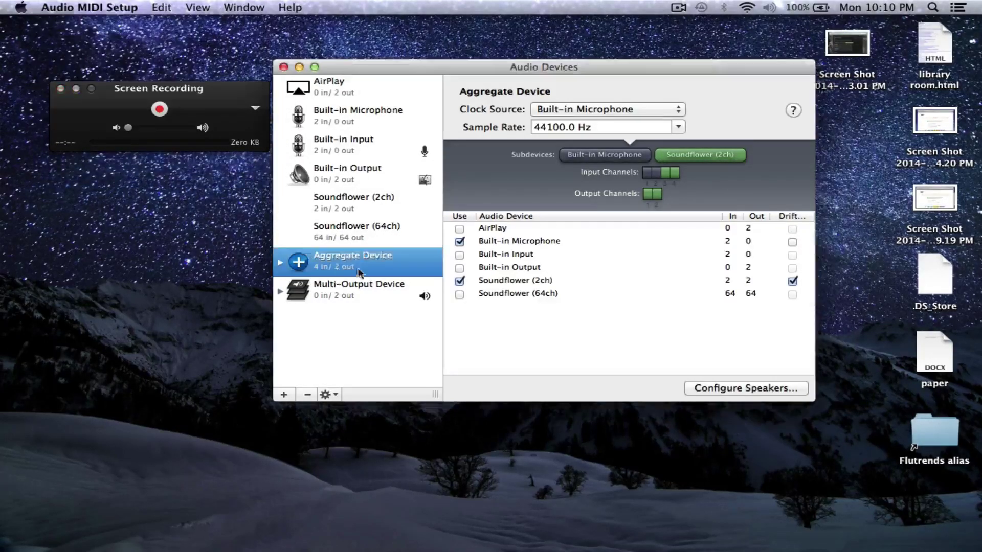
pyautogui.rightClick(306, 257)
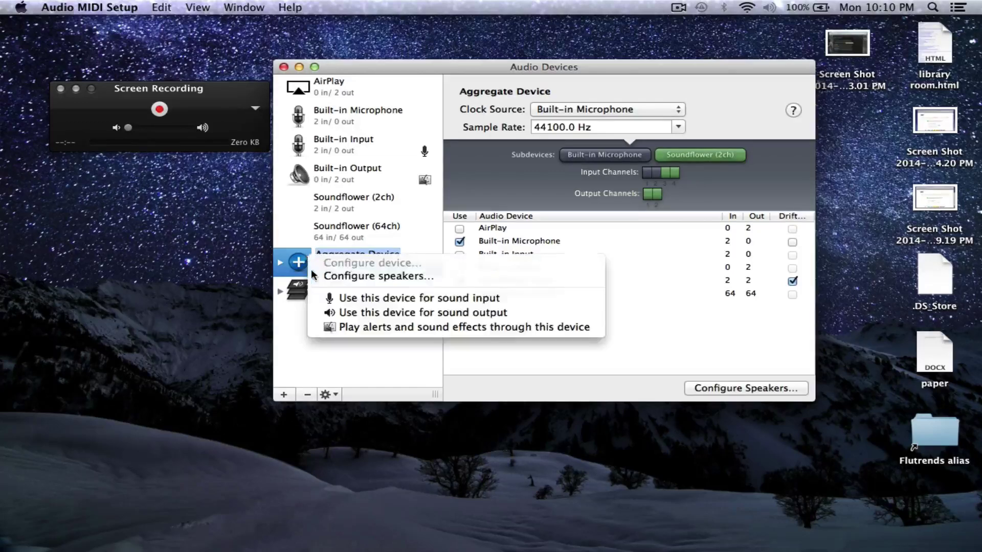
pyautogui.click(420, 299)
pyautogui.click(154, 88)
pyautogui.click(368, 353)
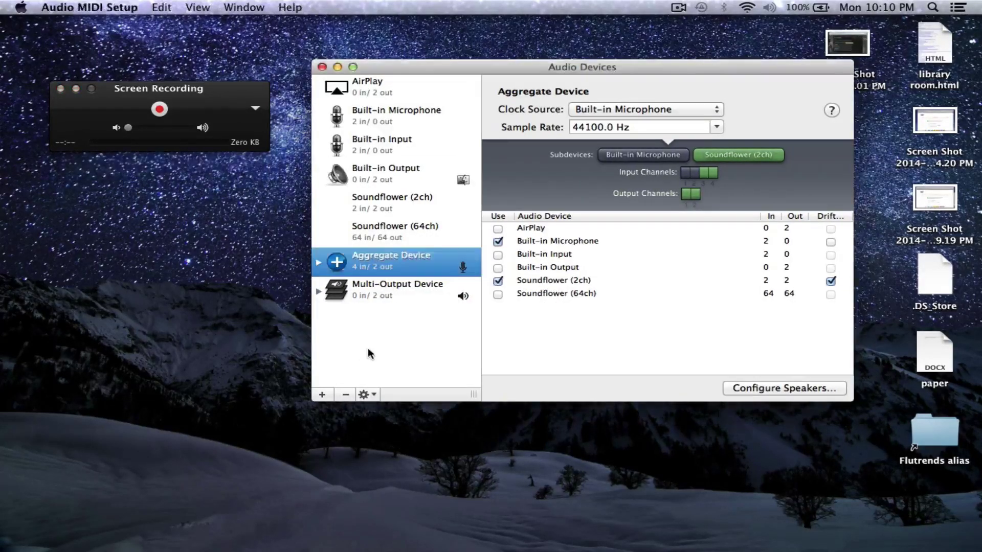
# Expand the Aggregate Device and review Built-in Microphone and Soundflower (2ch) input volume settings.
pyautogui.click(318, 264)
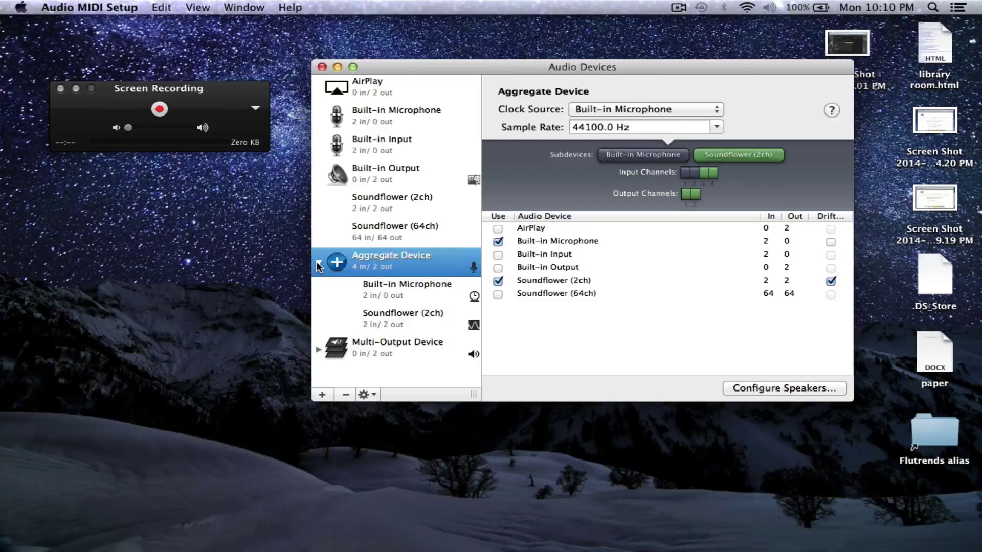
pyautogui.click(418, 286)
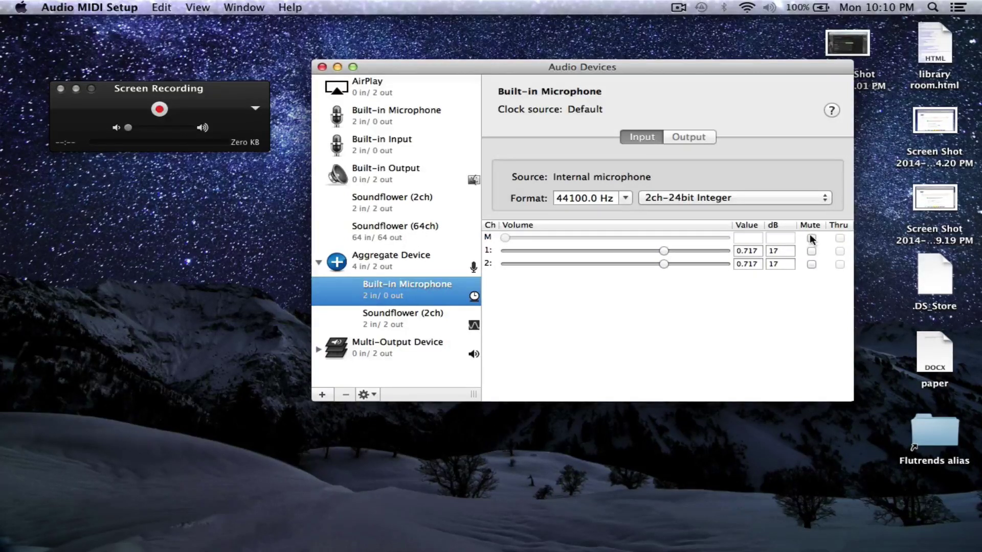
pyautogui.click(443, 322)
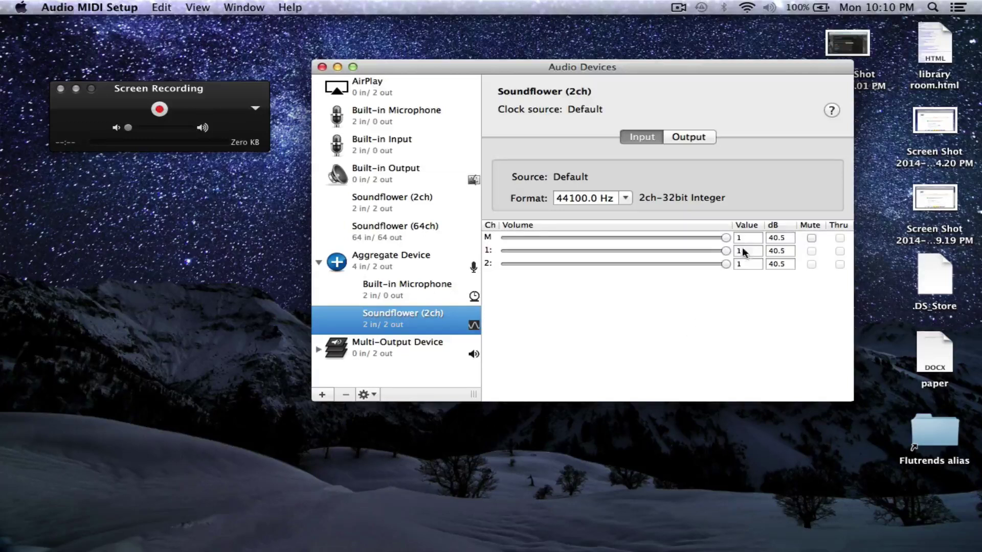
pyautogui.moveTo(730, 252)
pyautogui.mouseDown()
pyautogui.moveTo(636, 255)
pyautogui.moveTo(734, 256)
pyautogui.moveTo(671, 265)
pyautogui.moveTo(731, 264)
pyautogui.mouseUp()
pyautogui.click(439, 298)
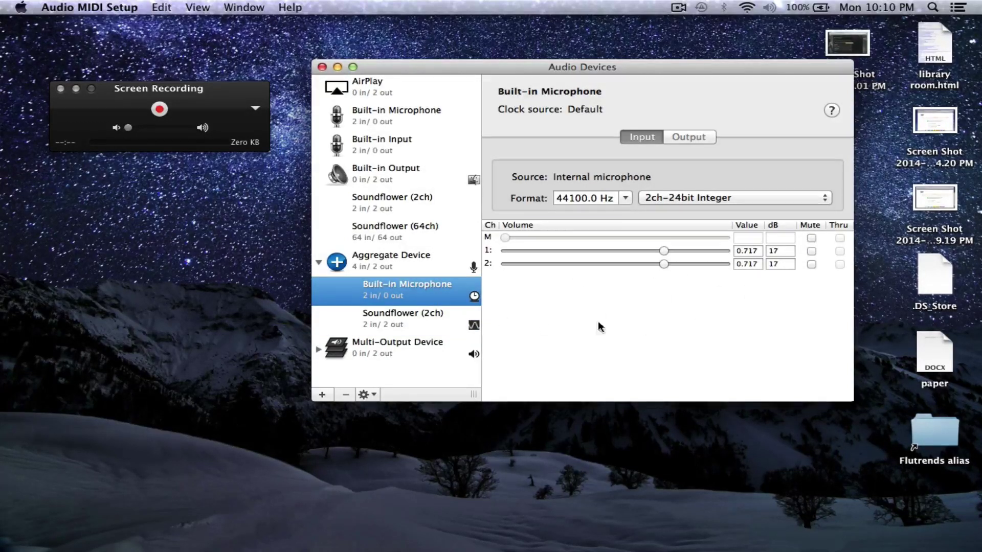
pyautogui.click(425, 328)
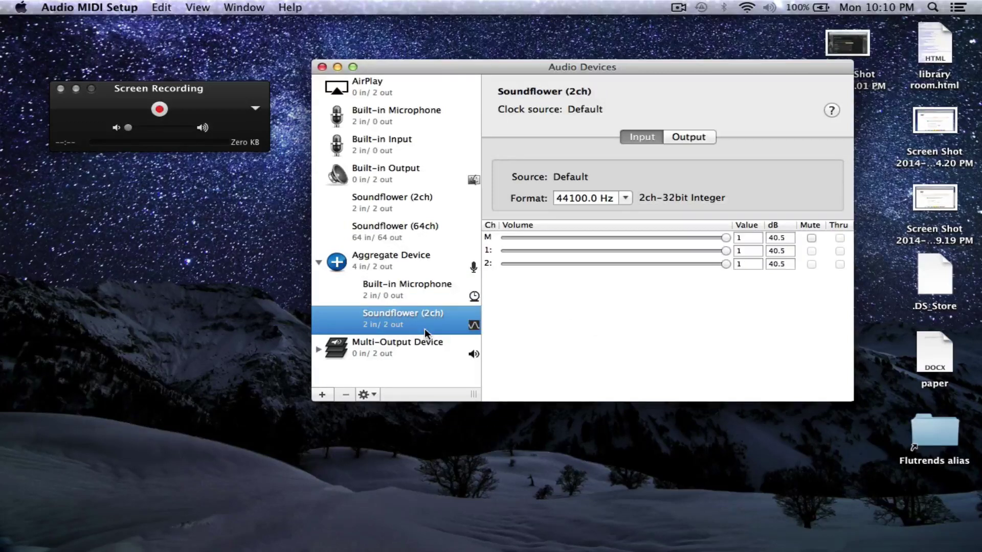
# Expand the Multi-Output Device and inspect its Soundflower (2ch) subdevice.
pyautogui.click(319, 350)
pyautogui.scroll(-3, 332, 358)
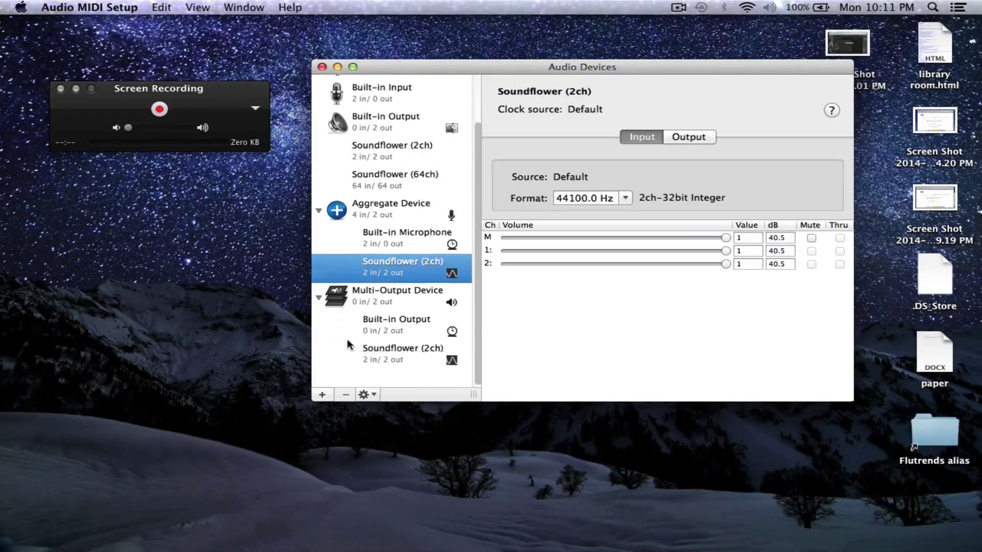
pyautogui.click(390, 379)
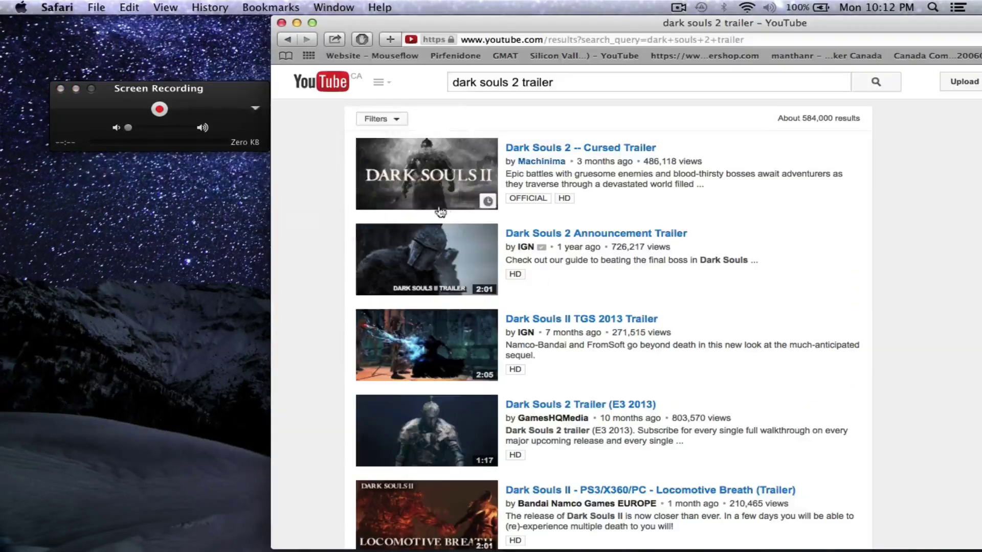
# Play 'Dark Souls 2 -- Cursed Trailer' from about 0:23, then show Mission Control.
pyautogui.click(442, 188)
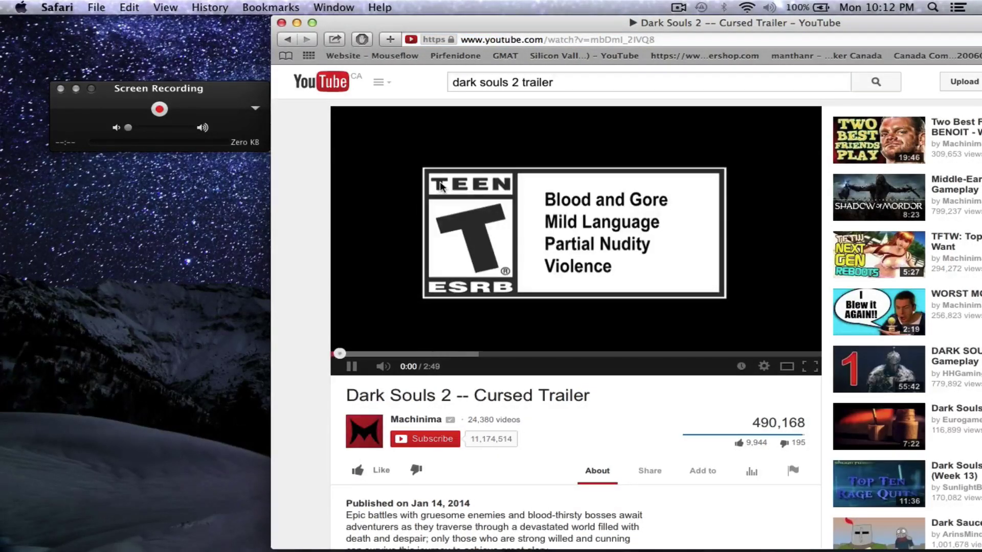
pyautogui.click(401, 354)
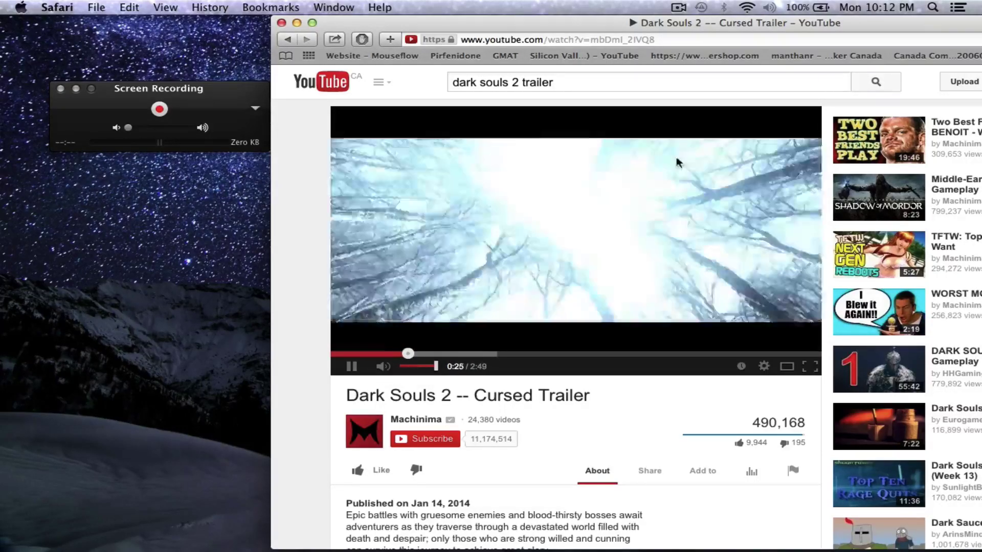
pyautogui.hotkey('ctrl', 'Up')
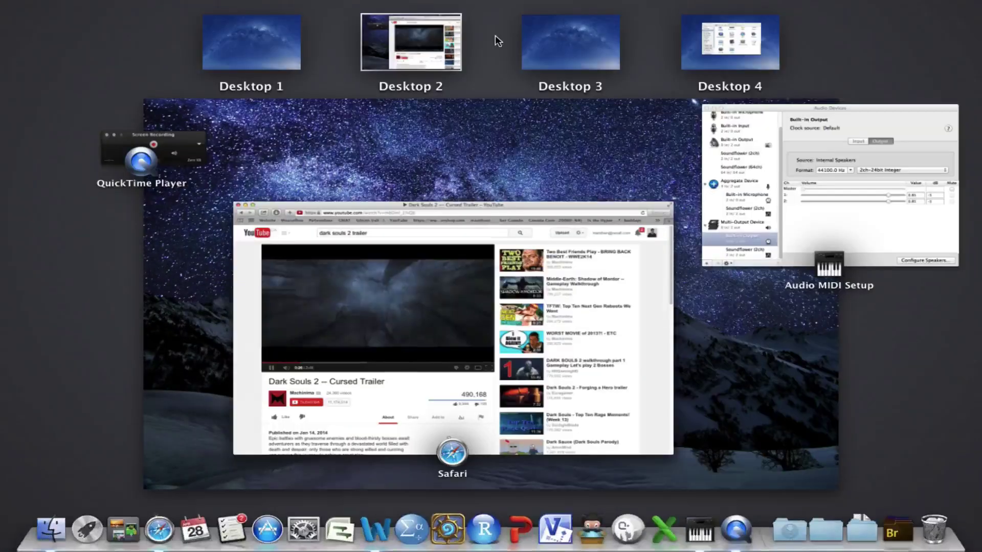
# Check Master Mute on Built-in Output, then toggle Soundflower (2ch) Master Mute on and off to test.
pyautogui.click(767, 207)
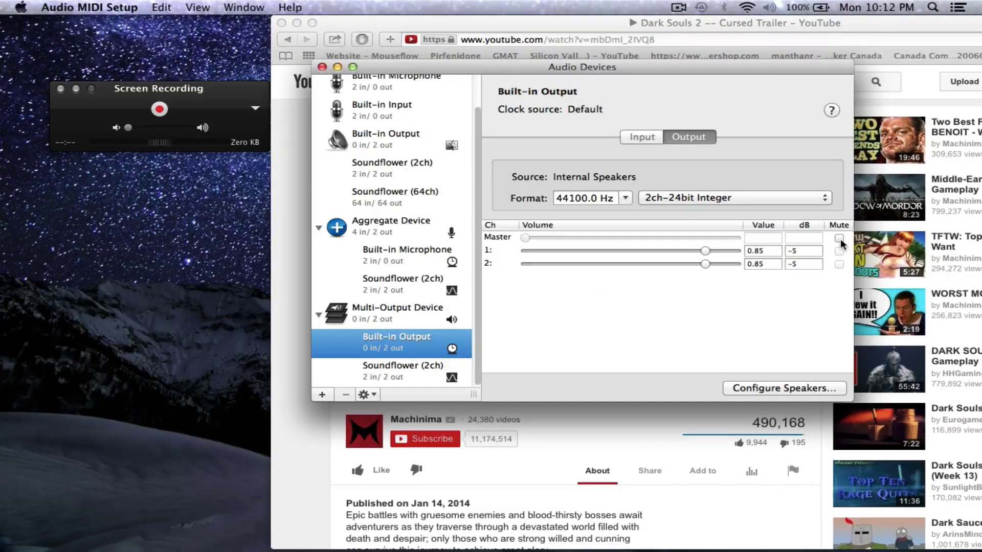
pyautogui.click(840, 239)
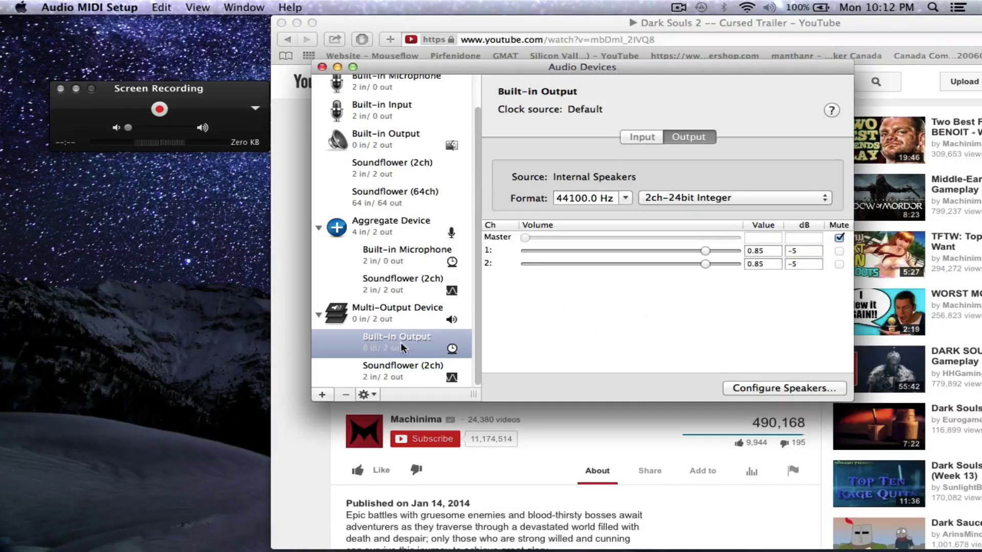
pyautogui.click(404, 371)
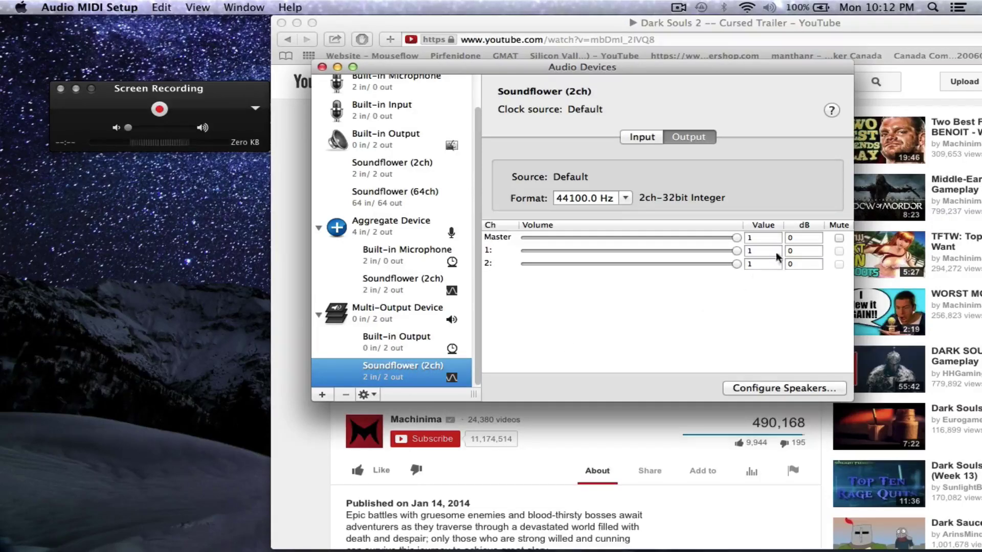
pyautogui.moveTo(537, 67); pyautogui.dragTo(495, 228)
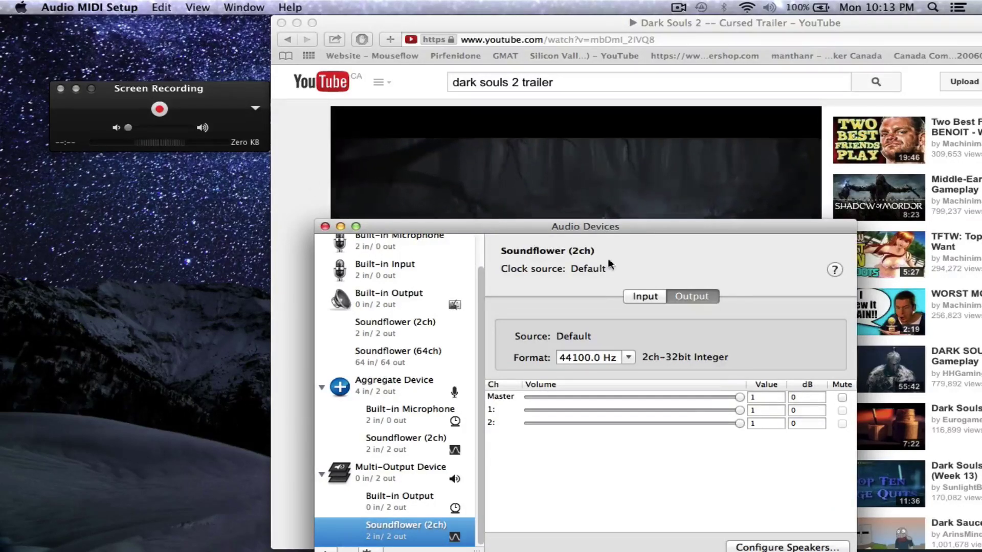
pyautogui.click(842, 398)
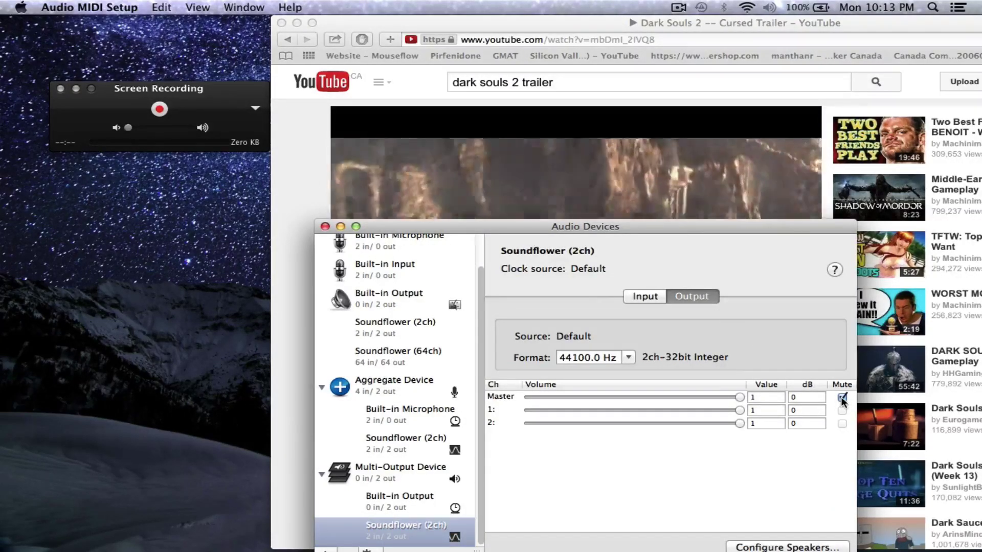
pyautogui.click(842, 398)
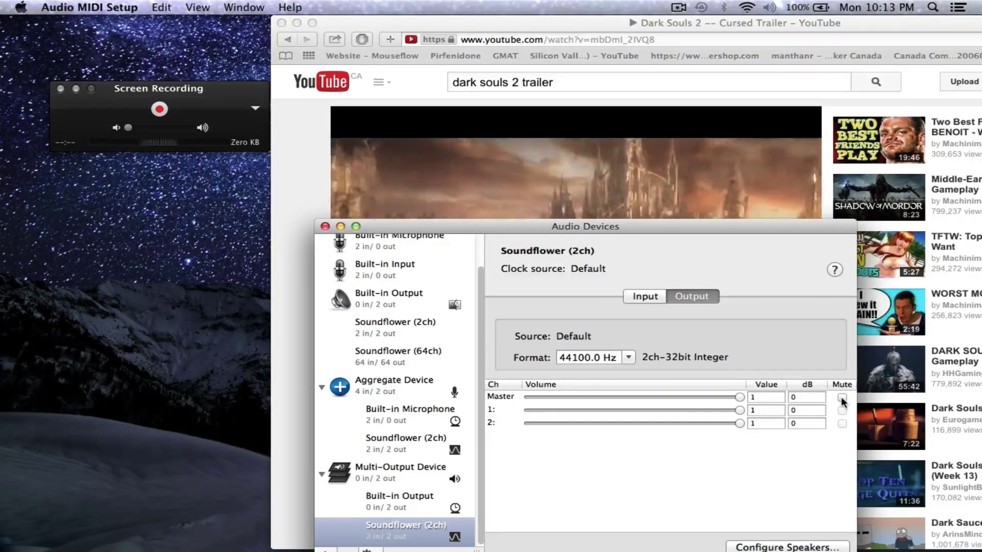